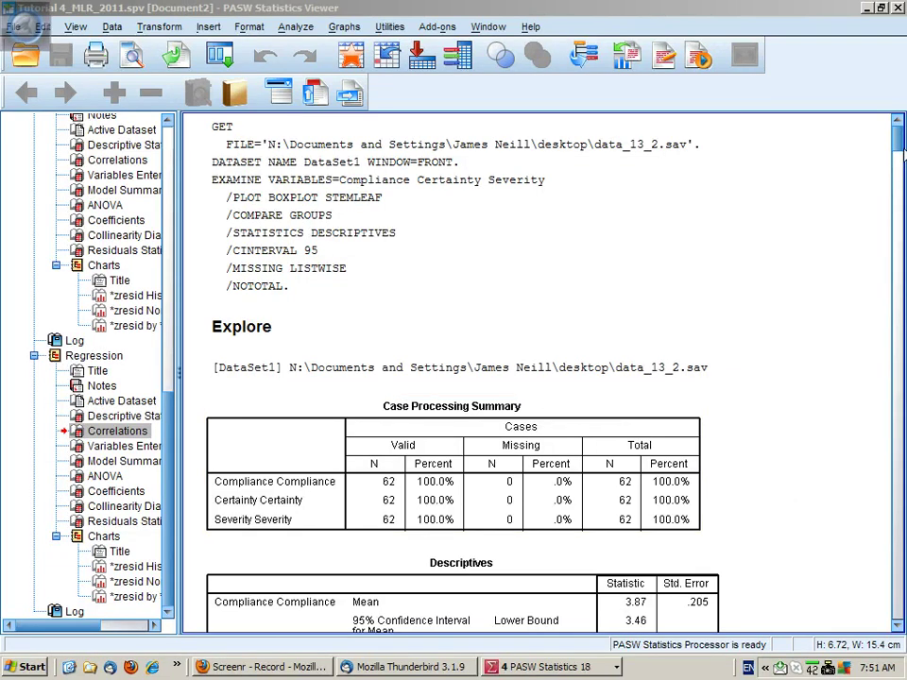
# Jump to the Regression output for Compliance, Certainty and Severity (N=62) via the outline tree.
pyautogui.moveTo(899, 146); pyautogui.dragTo(902, 165)
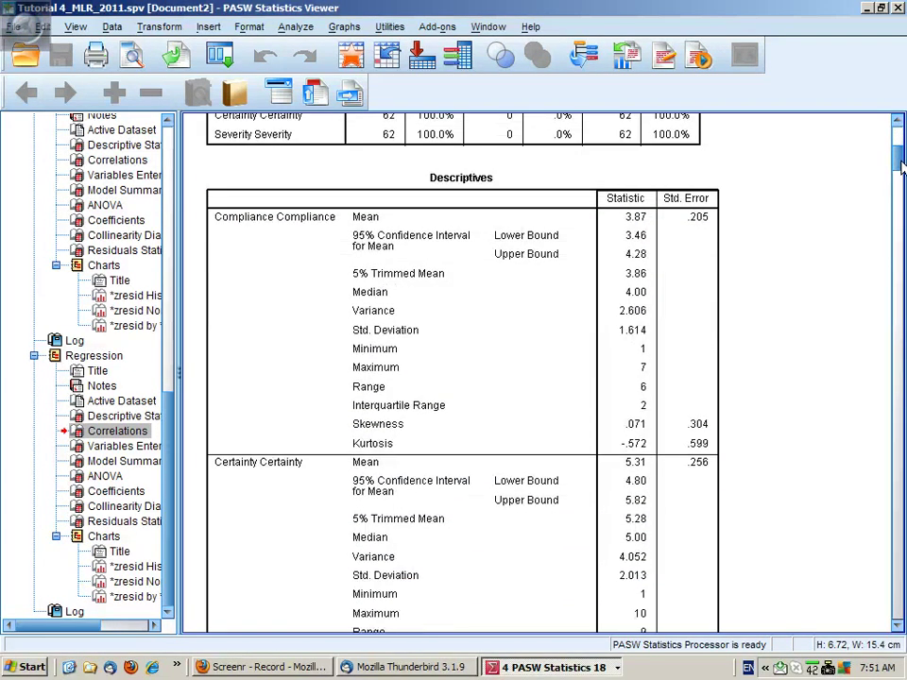
pyautogui.click(102, 357)
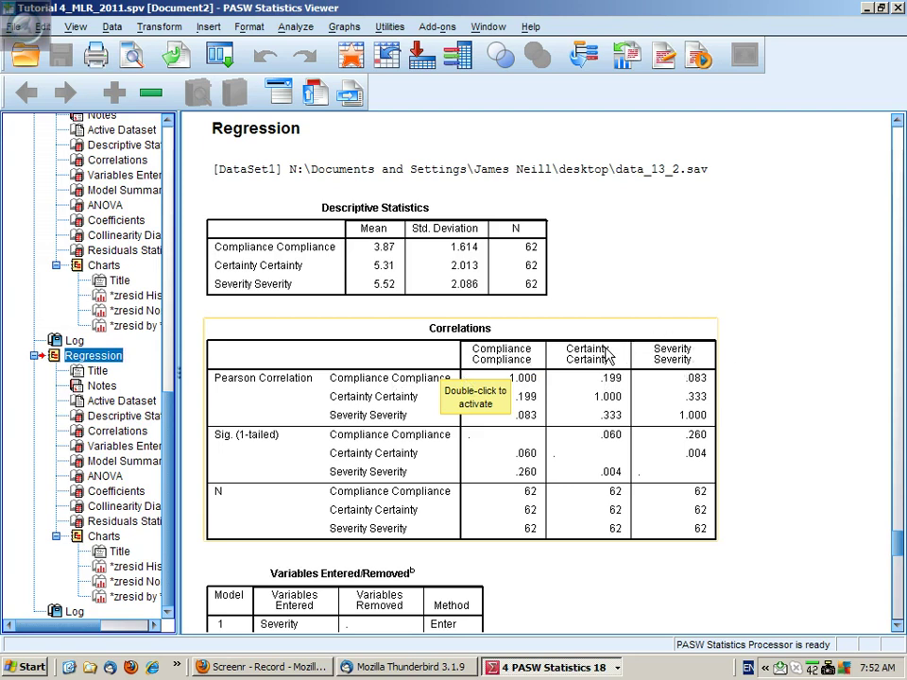
pyautogui.hotkey('alt', 'p')
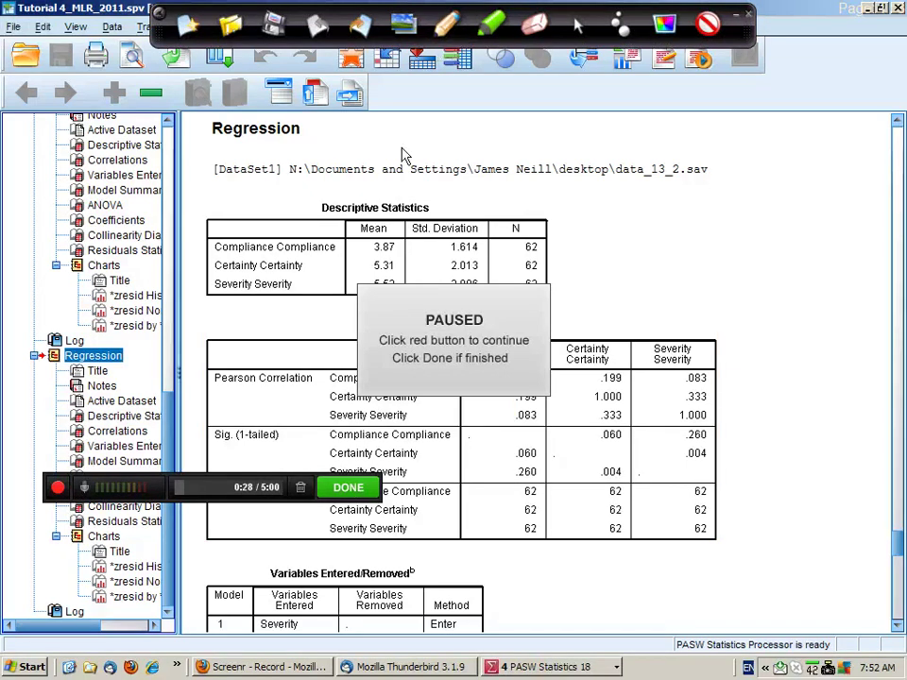
pyautogui.click(61, 489)
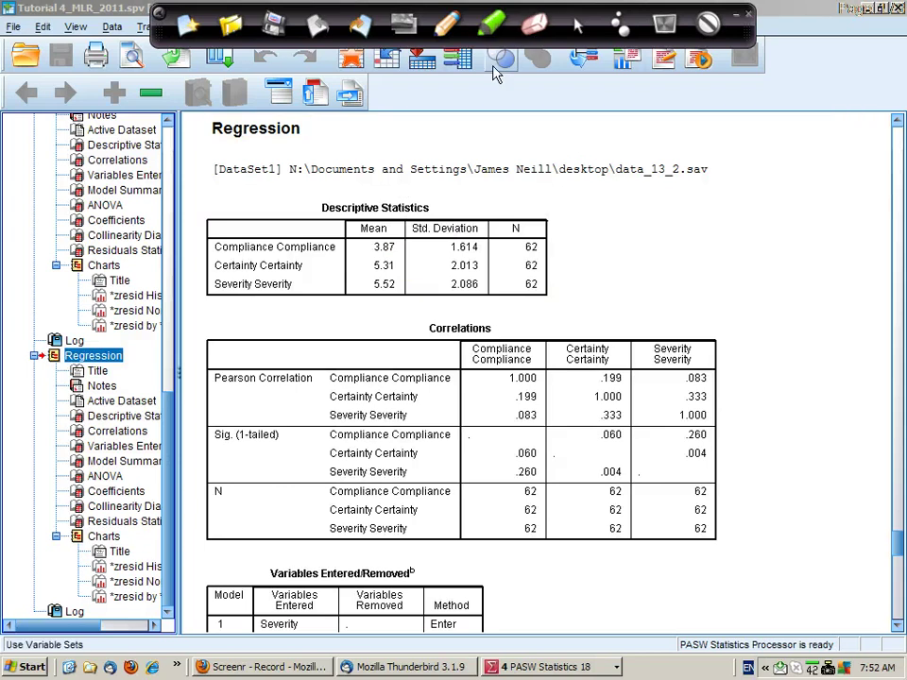
pyautogui.hotkey('alt', 'p')
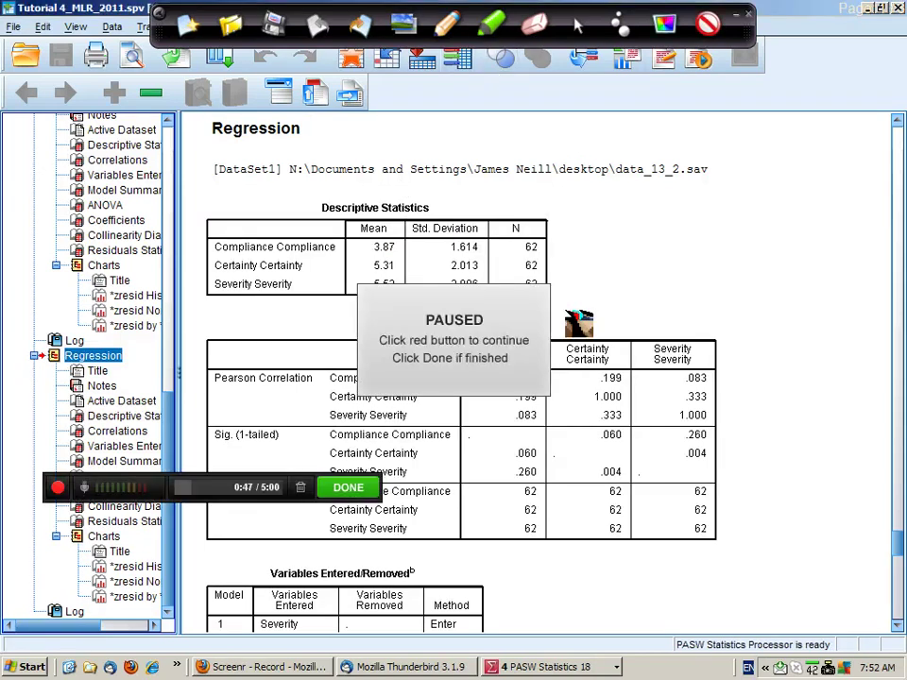
pyautogui.hotkey('alt', 'p')
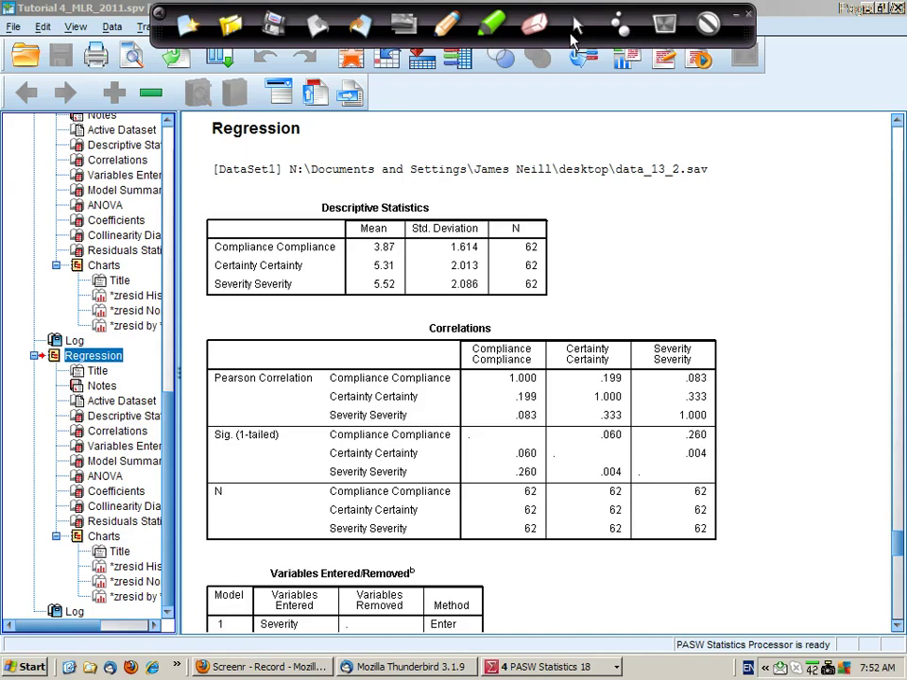
pyautogui.click(585, 344)
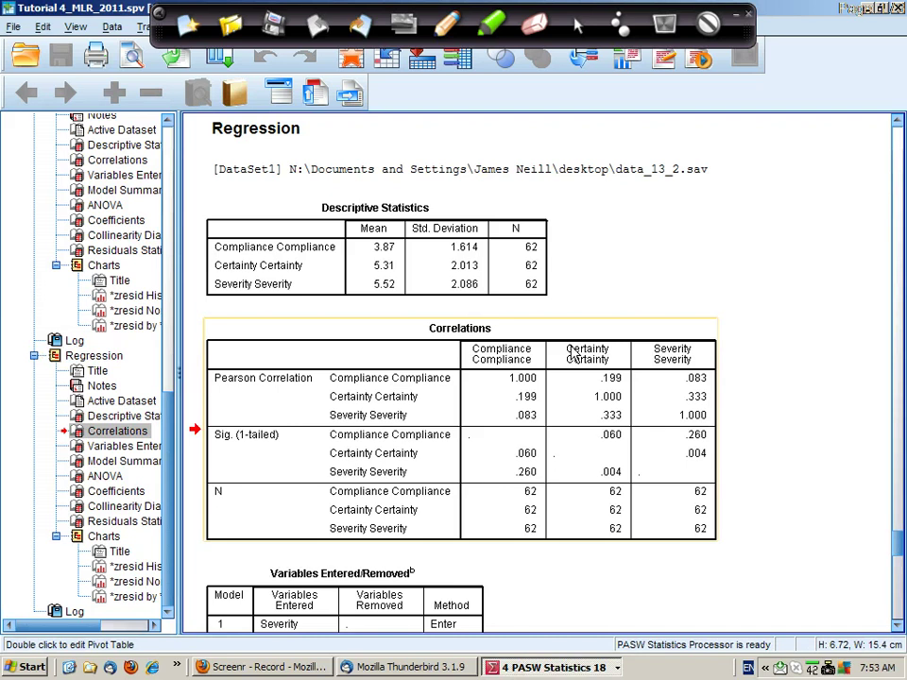
pyautogui.hotkey('alt', 'd')
# In red pen, circle correlations .199 and .083 and underline Sig. values .060 and .260.
pyautogui.press('Escape')
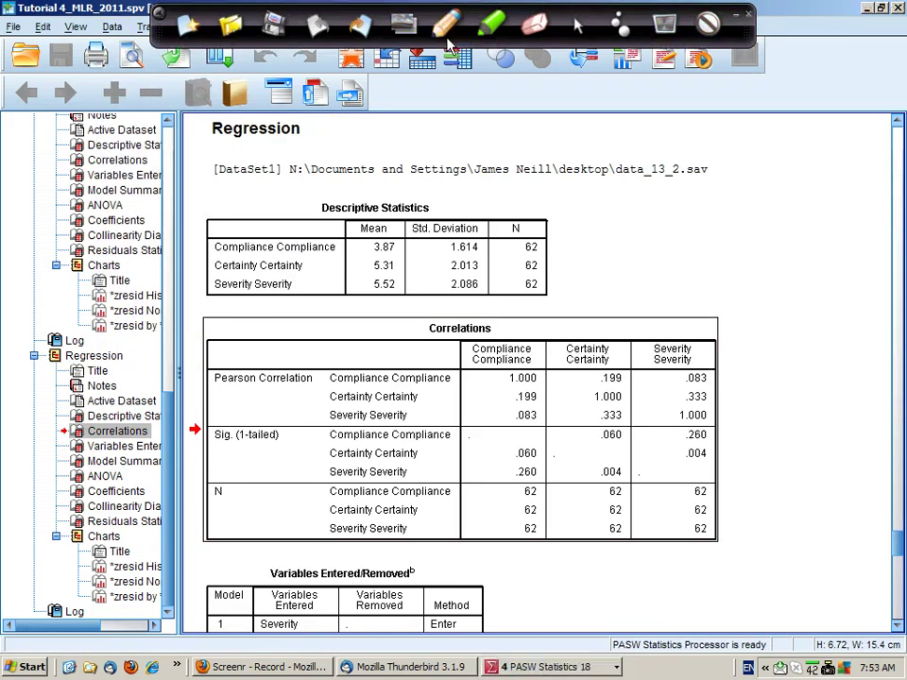
pyautogui.click(444, 27)
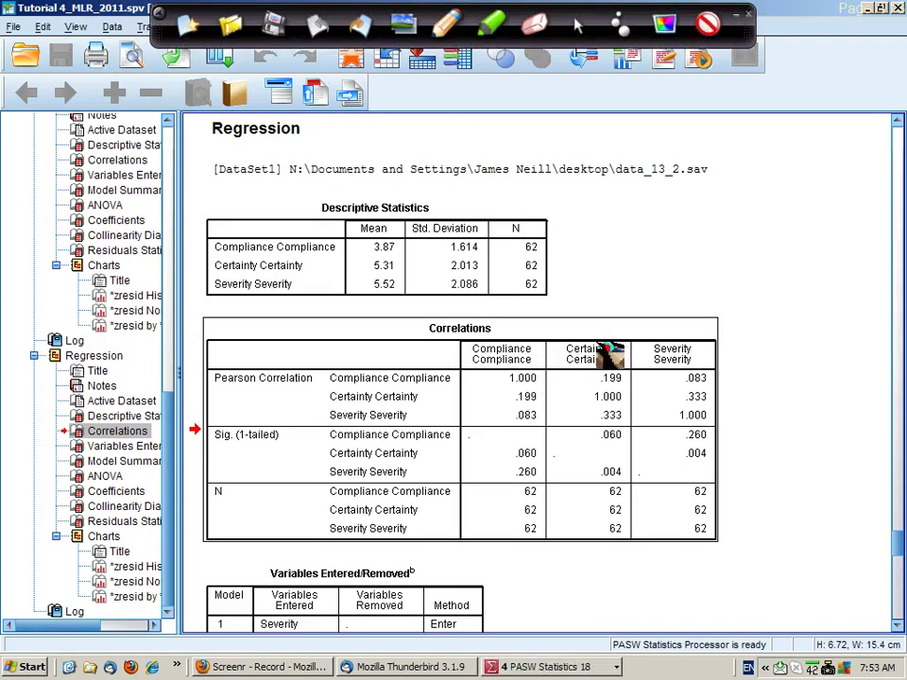
pyautogui.moveTo(581, 347)
pyautogui.mouseDown()
pyautogui.moveTo(580, 387)
pyautogui.moveTo(602, 394)
pyautogui.moveTo(633, 380)
pyautogui.moveTo(626, 345)
pyautogui.moveTo(583, 346)
pyautogui.mouseUp()
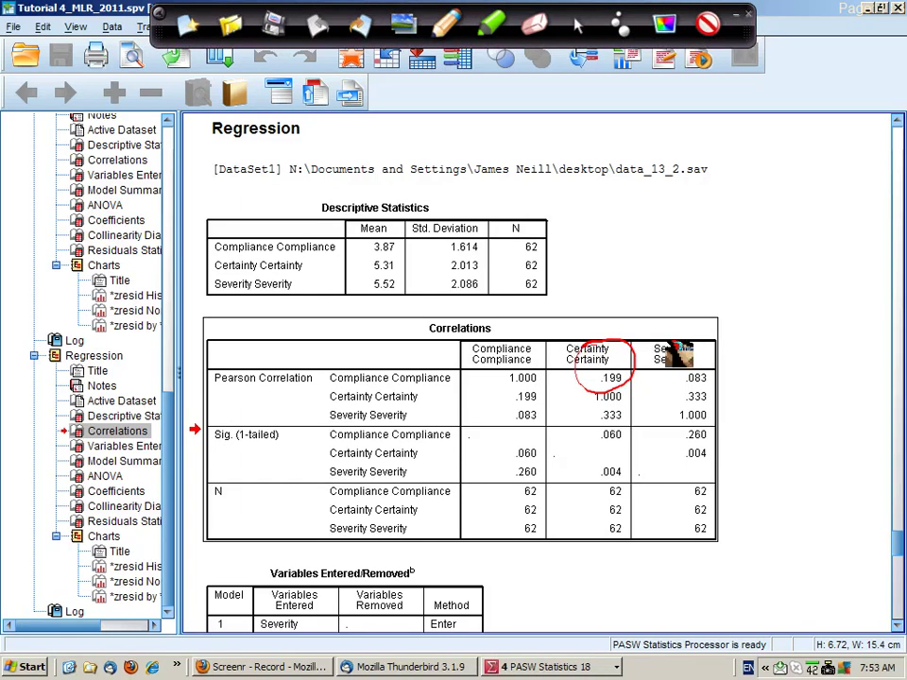
pyautogui.moveTo(675, 355)
pyautogui.mouseDown()
pyautogui.moveTo(691, 394)
pyautogui.moveTo(720, 380)
pyautogui.moveTo(708, 342)
pyautogui.moveTo(677, 332)
pyautogui.moveTo(665, 345)
pyautogui.moveTo(720, 387)
pyautogui.mouseUp()
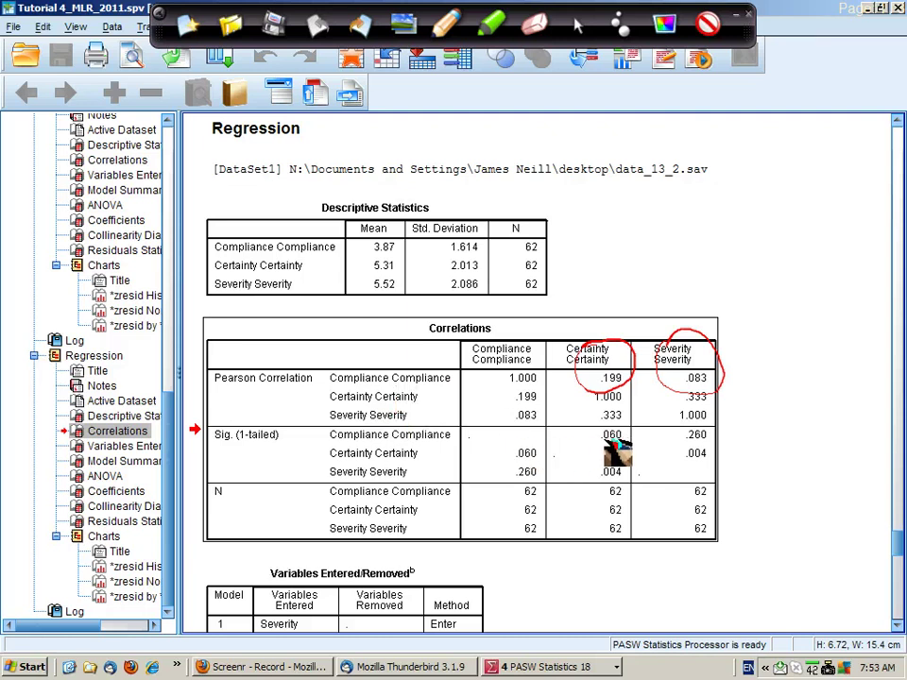
pyautogui.moveTo(605, 441); pyautogui.dragTo(621, 436)
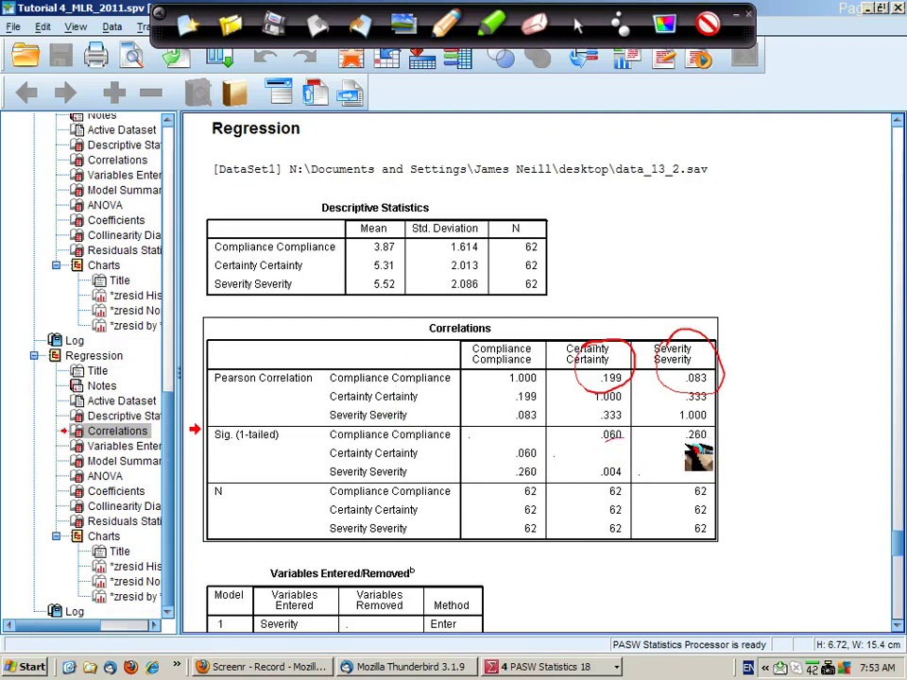
pyautogui.moveTo(685, 444)
pyautogui.mouseDown()
pyautogui.moveTo(706, 442)
pyautogui.moveTo(707, 387)
pyautogui.moveTo(678, 389)
pyautogui.moveTo(682, 404)
pyautogui.moveTo(710, 416)
pyautogui.mouseUp()
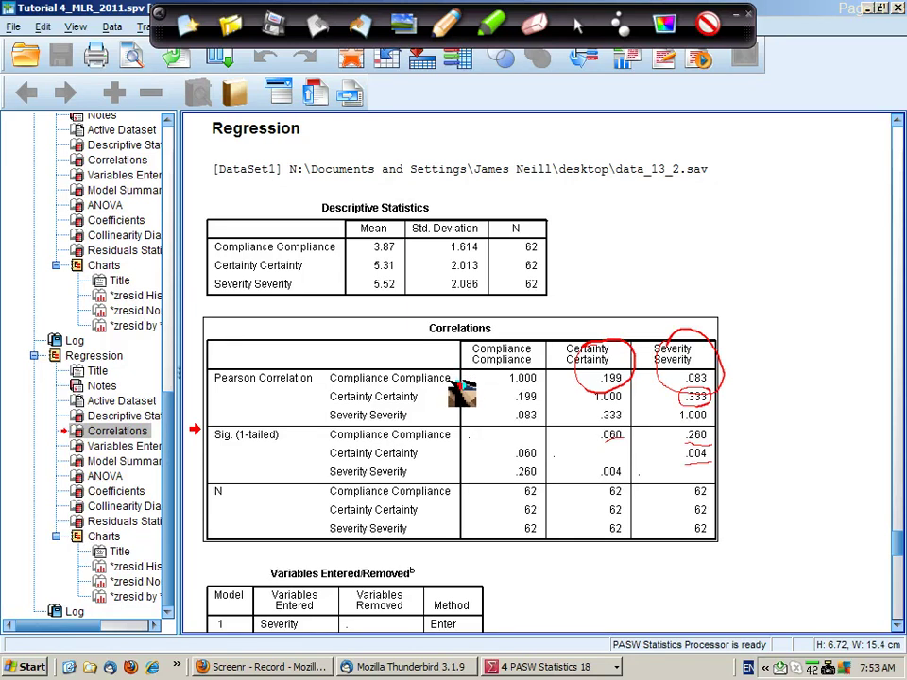
pyautogui.scroll(-8, 898, 630)
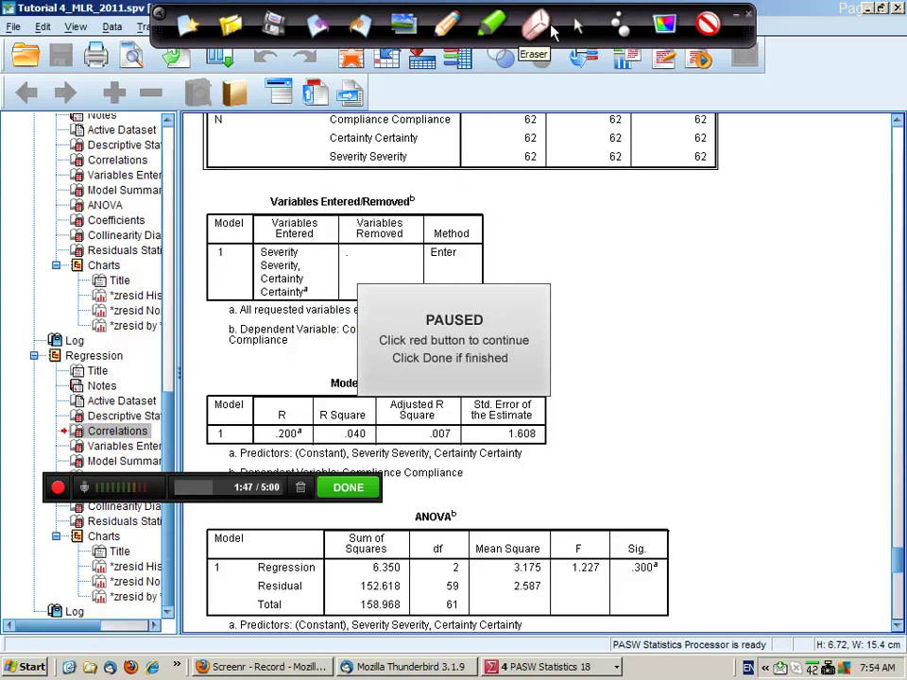
# Erase the pen marks, briefly switch to Firefox, then minimise it to return to the output.
pyautogui.click(576, 28)
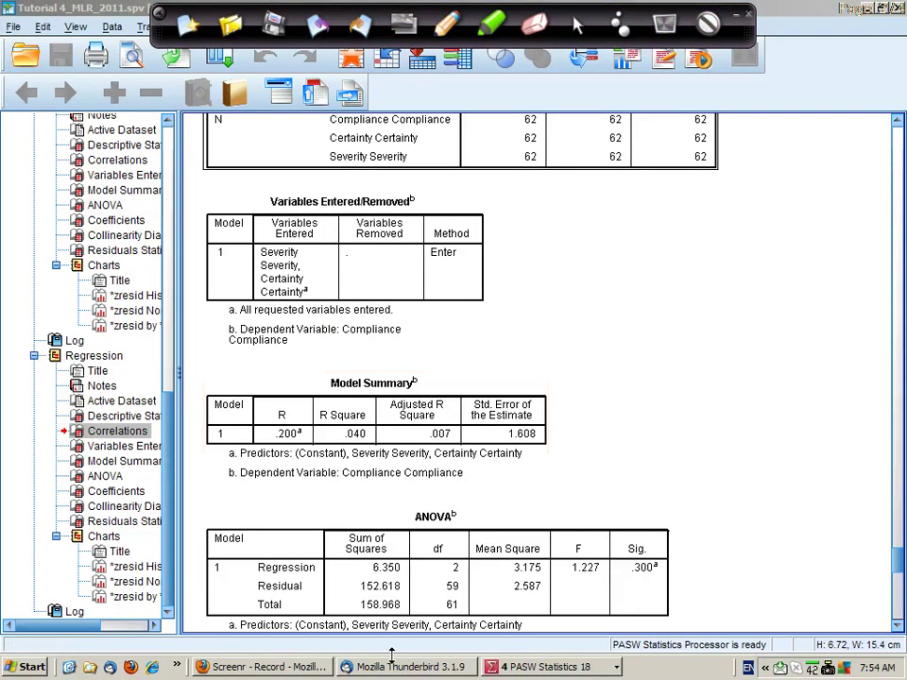
pyautogui.click(267, 668)
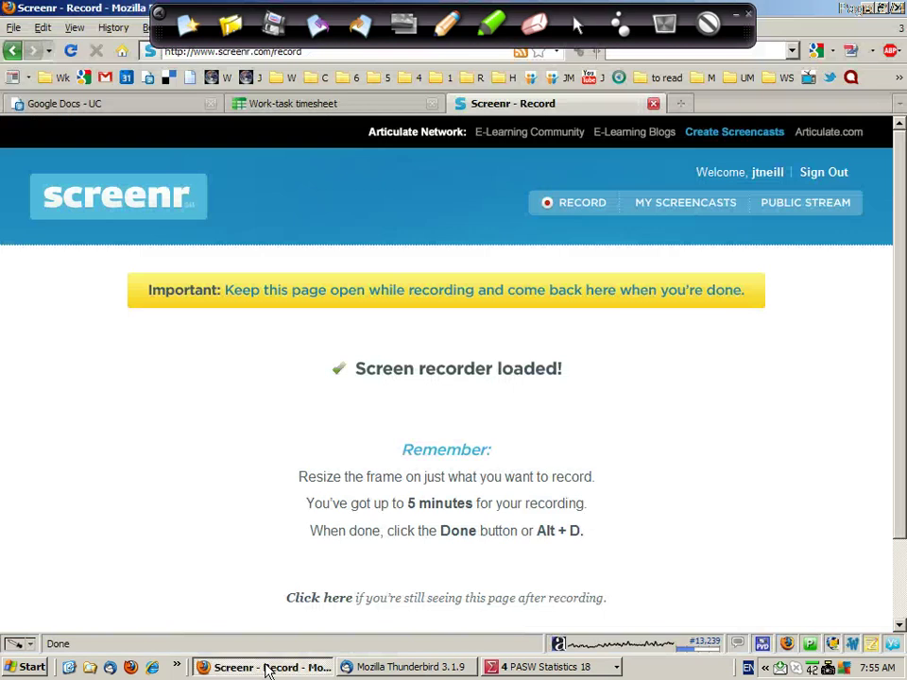
pyautogui.click(265, 667)
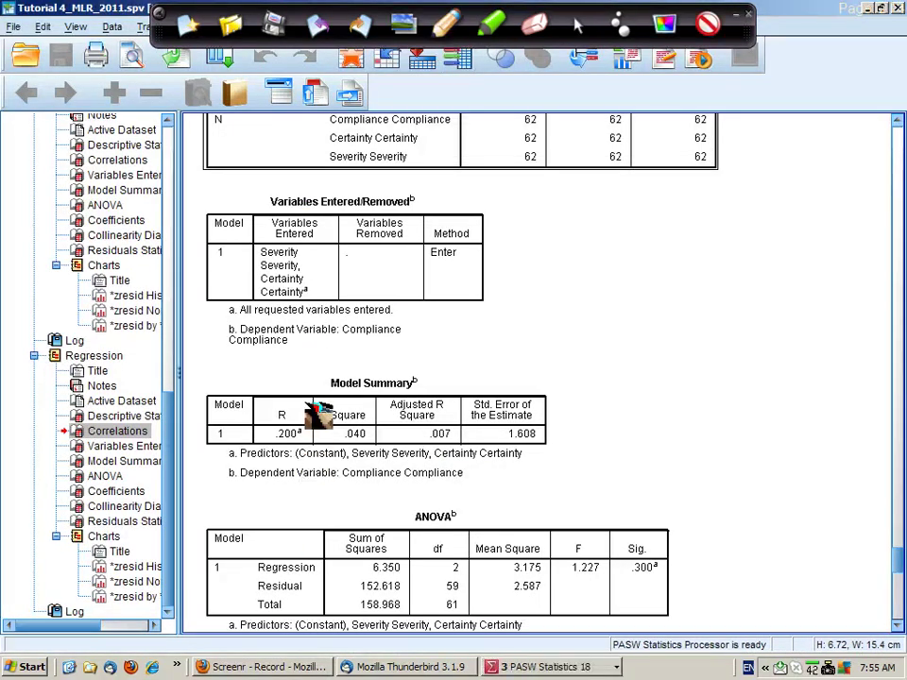
# Circle R .200 and R Square .040, and handwrite 4% beside the tables.
pyautogui.moveTo(300, 406)
pyautogui.mouseDown()
pyautogui.moveTo(262, 437)
pyautogui.moveTo(307, 423)
pyautogui.mouseUp()
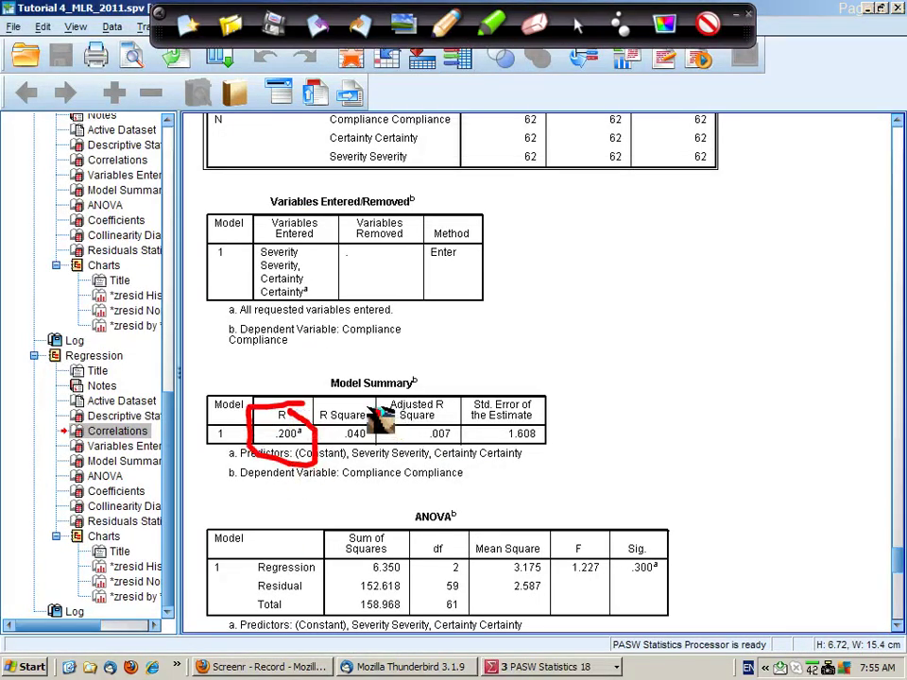
pyautogui.moveTo(368, 411)
pyautogui.mouseDown()
pyautogui.moveTo(351, 455)
pyautogui.moveTo(381, 451)
pyautogui.moveTo(376, 408)
pyautogui.mouseUp()
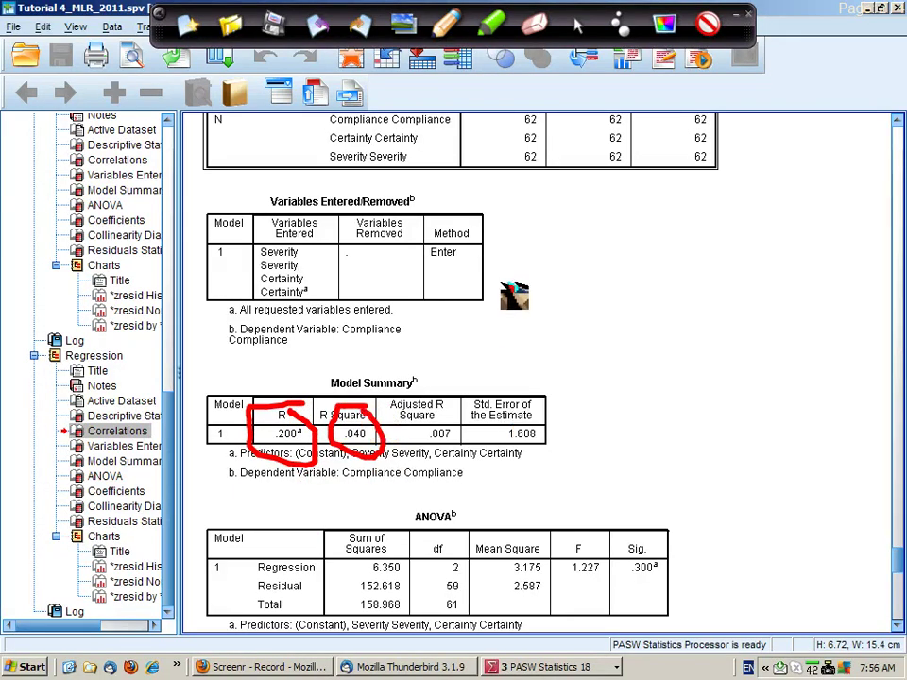
pyautogui.moveTo(529, 203)
pyautogui.mouseDown()
pyautogui.moveTo(521, 251)
pyautogui.moveTo(544, 253)
pyautogui.moveTo(546, 267)
pyautogui.mouseUp()
pyautogui.moveTo(592, 201); pyautogui.dragTo(591, 269)
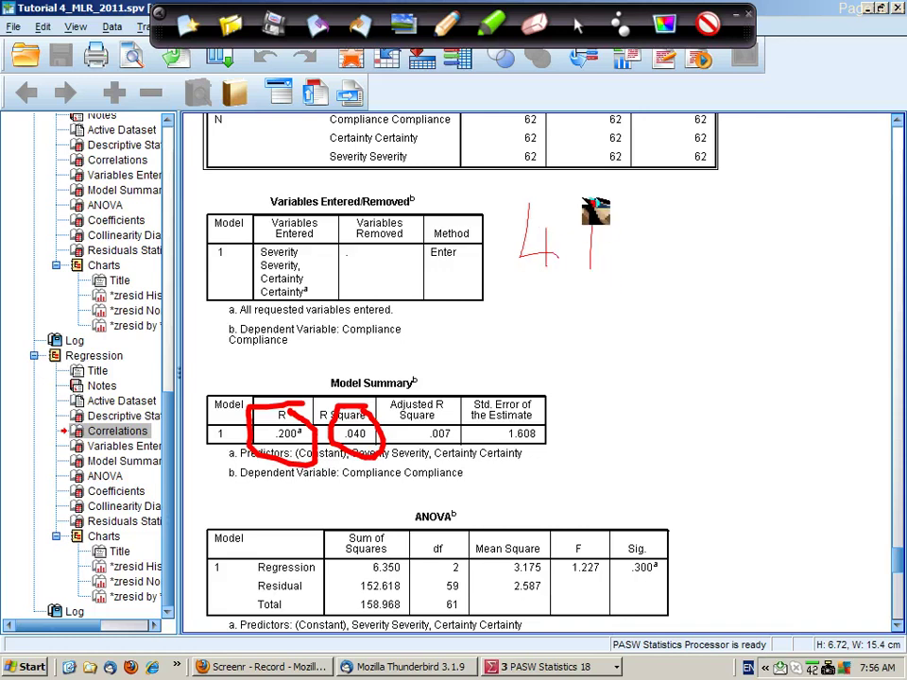
pyautogui.moveTo(580, 199); pyautogui.dragTo(584, 205)
pyautogui.moveTo(605, 258); pyautogui.dragTo(606, 261)
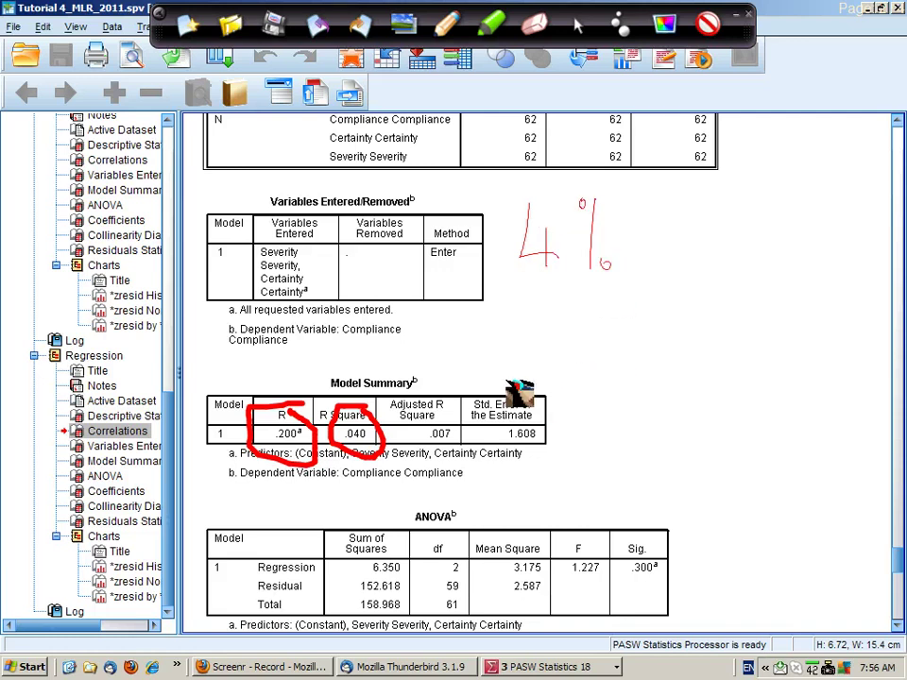
# Circle Adjusted R Square .007, then write a circled 'Adj R² = .01' note.
pyautogui.moveTo(465, 395)
pyautogui.mouseDown()
pyautogui.moveTo(399, 411)
pyautogui.moveTo(409, 450)
pyautogui.moveTo(449, 443)
pyautogui.moveTo(434, 397)
pyautogui.mouseUp()
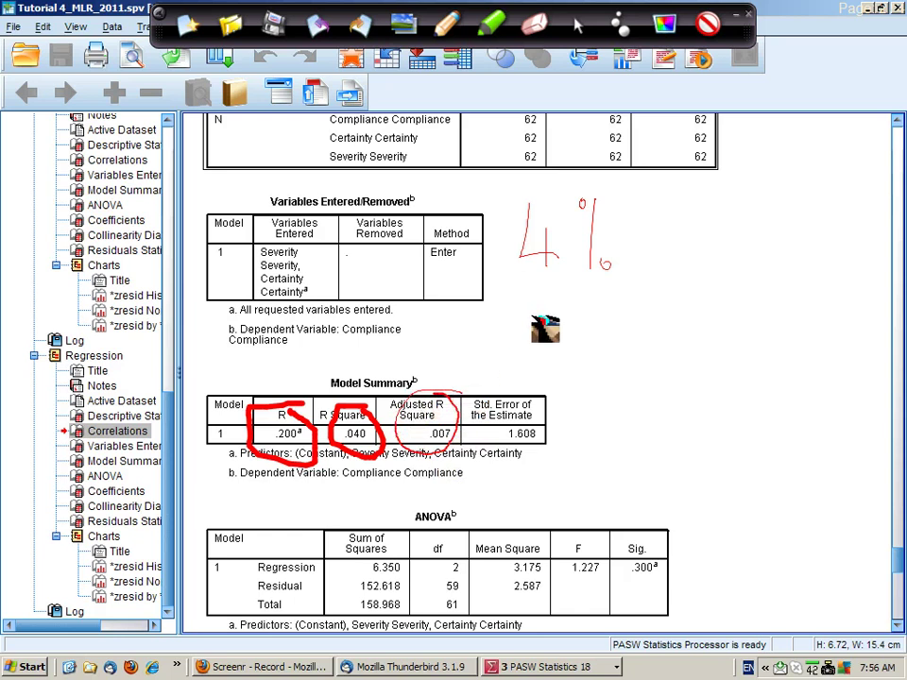
pyautogui.moveTo(535, 334); pyautogui.dragTo(538, 340)
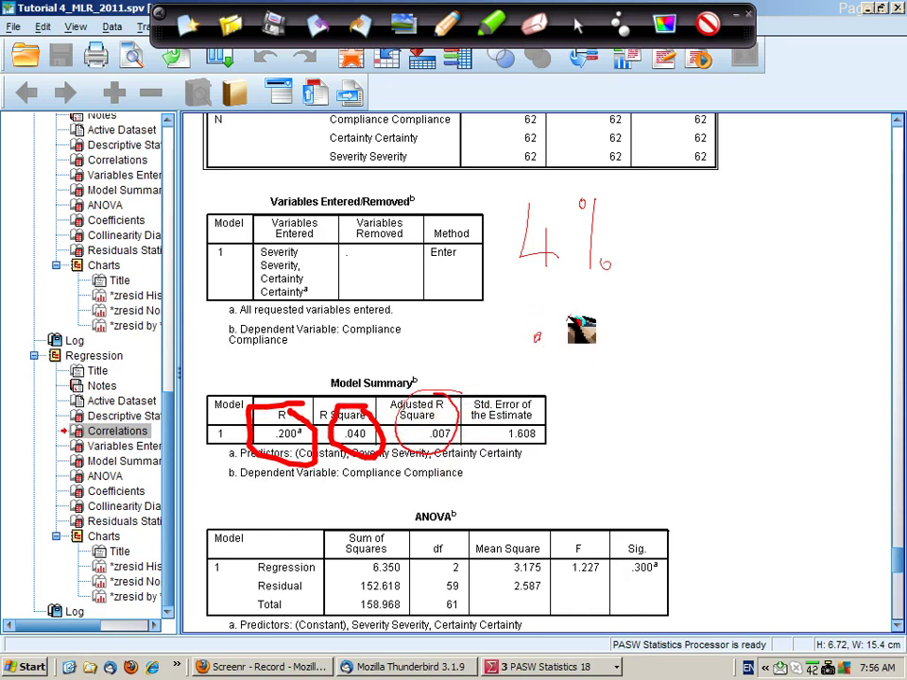
pyautogui.moveTo(570, 319); pyautogui.dragTo(575, 370)
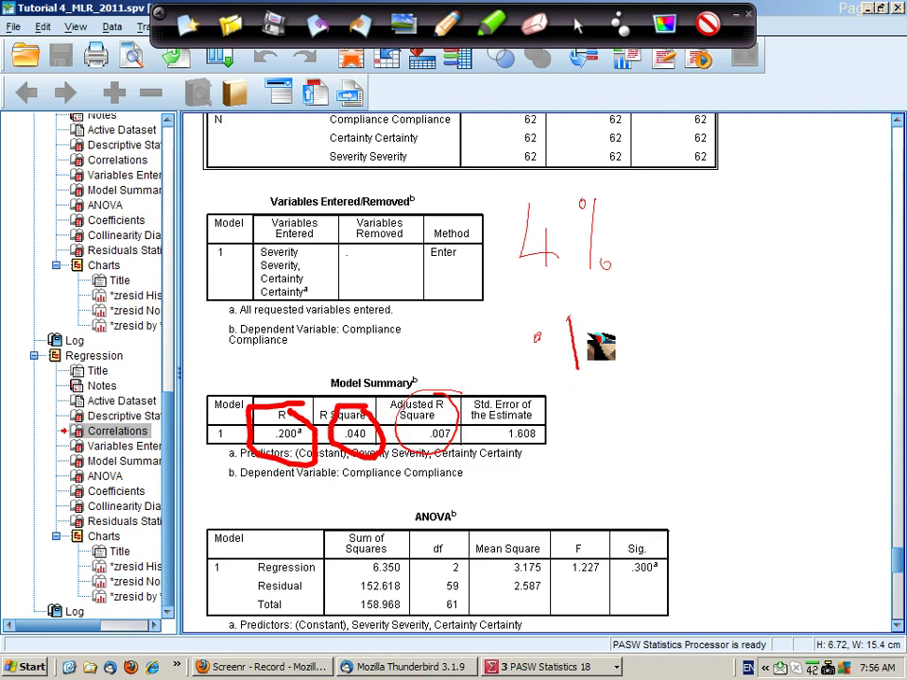
pyautogui.moveTo(552, 328); pyautogui.dragTo(556, 354)
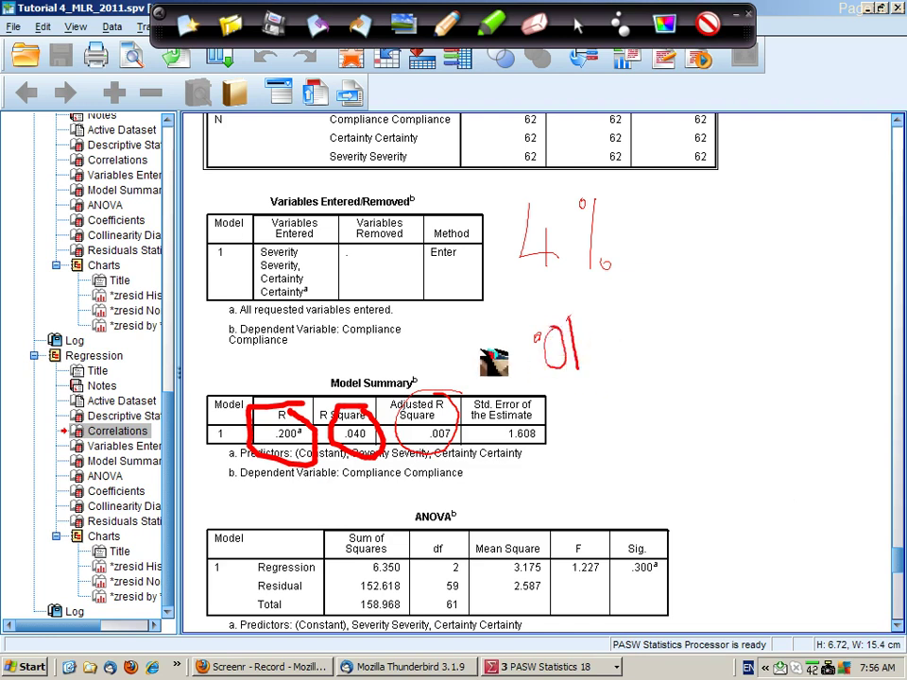
pyautogui.moveTo(477, 331)
pyautogui.mouseDown()
pyautogui.moveTo(488, 377)
pyautogui.moveTo(479, 356)
pyautogui.moveTo(509, 375)
pyautogui.moveTo(512, 337)
pyautogui.moveTo(538, 356)
pyautogui.mouseUp()
pyautogui.moveTo(409, 362)
pyautogui.mouseDown()
pyautogui.moveTo(427, 359)
pyautogui.moveTo(444, 333)
pyautogui.moveTo(466, 376)
pyautogui.moveTo(446, 383)
pyautogui.mouseUp()
pyautogui.moveTo(580, 371)
pyautogui.mouseDown()
pyautogui.moveTo(472, 318)
pyautogui.moveTo(469, 364)
pyautogui.moveTo(584, 392)
pyautogui.moveTo(536, 324)
pyautogui.mouseUp()
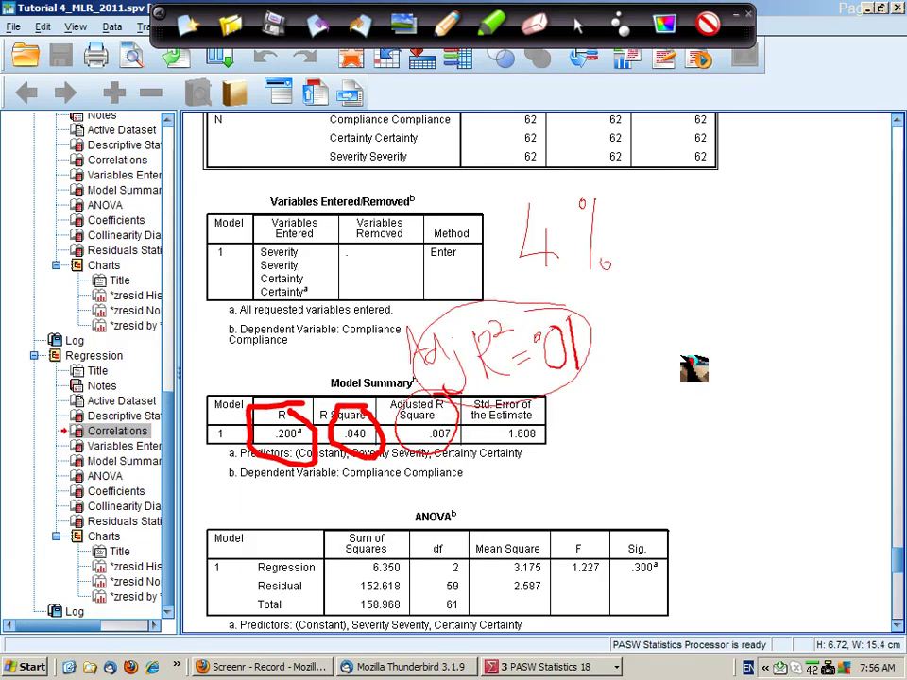
# Handwrite 1% in red beside the Adj R² note.
pyautogui.moveTo(647, 331); pyautogui.dragTo(646, 387)
pyautogui.moveTo(697, 331); pyautogui.dragTo(697, 404)
pyautogui.moveTo(694, 316); pyautogui.dragTo(696, 321)
pyautogui.moveTo(719, 397); pyautogui.dragTo(721, 401)
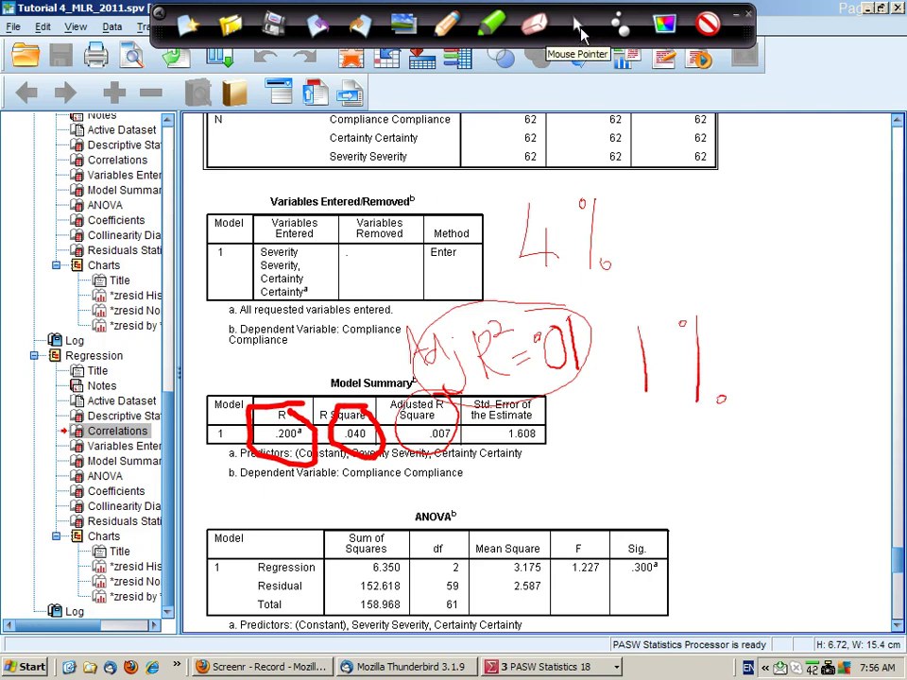
# Restart the pen and circle the ANOVA significance value .300 in red.
pyautogui.click(579, 31)
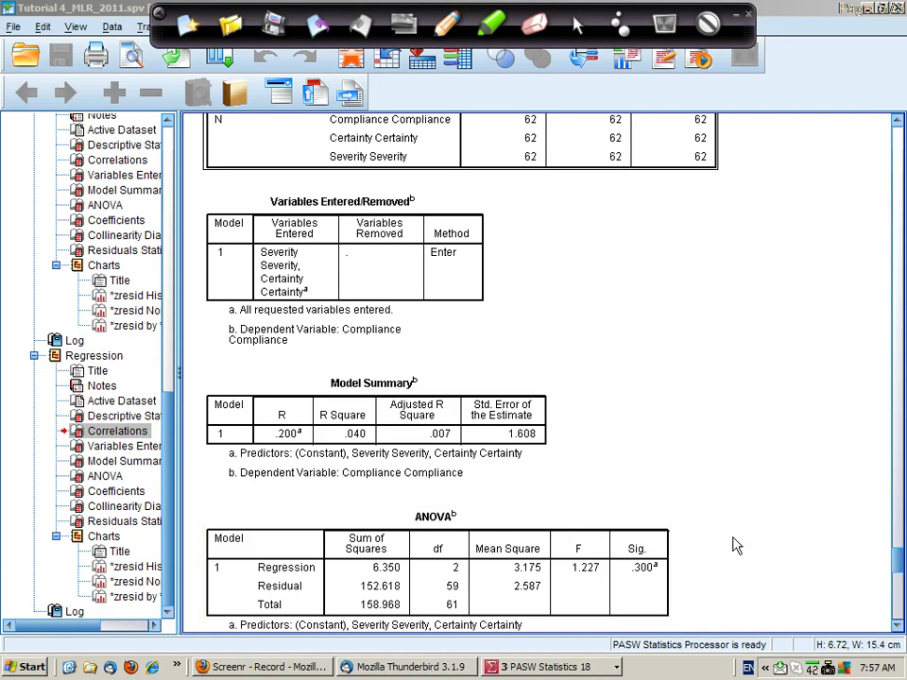
pyautogui.scroll(3, 615, 519)
pyautogui.hotkey('alt', 'd')
pyautogui.scroll(-7, 599, 487)
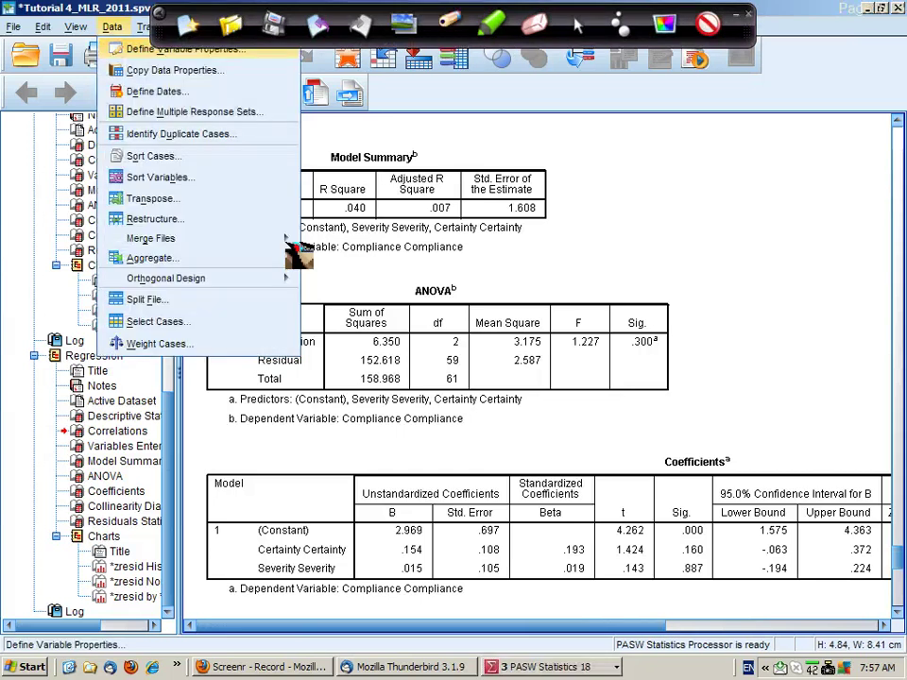
pyautogui.moveTo(645, 307)
pyautogui.mouseDown()
pyautogui.moveTo(624, 366)
pyautogui.moveTo(620, 304)
pyautogui.mouseUp()
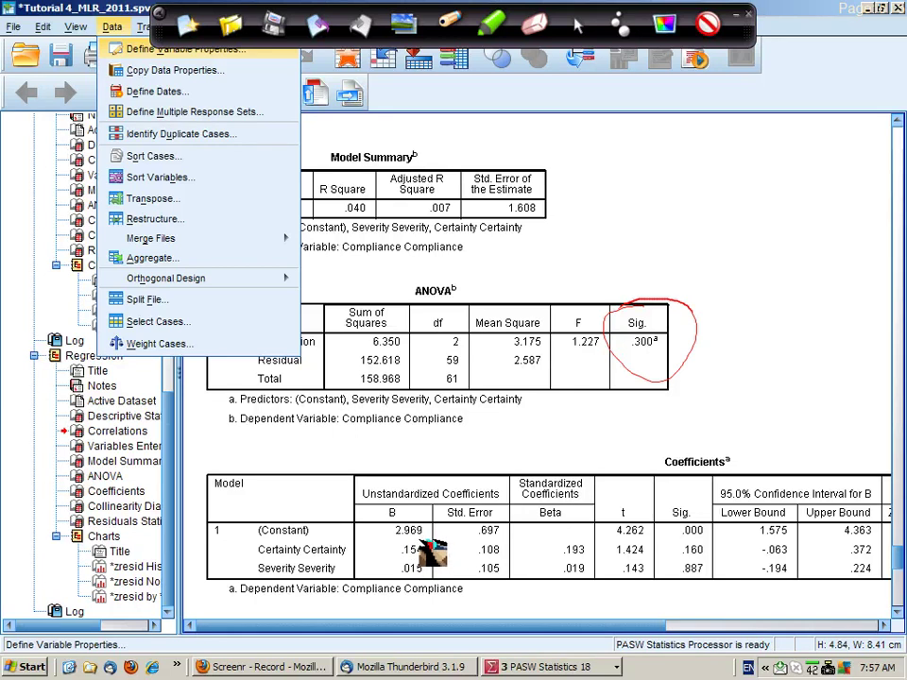
# Mark Coefficients B values .154 and .015, the Beta values, and Sig. .160 and .887, then clear the ink.
pyautogui.moveTo(423, 542)
pyautogui.mouseDown()
pyautogui.moveTo(388, 543)
pyautogui.moveTo(398, 580)
pyautogui.moveTo(412, 588)
pyautogui.moveTo(440, 562)
pyautogui.mouseUp()
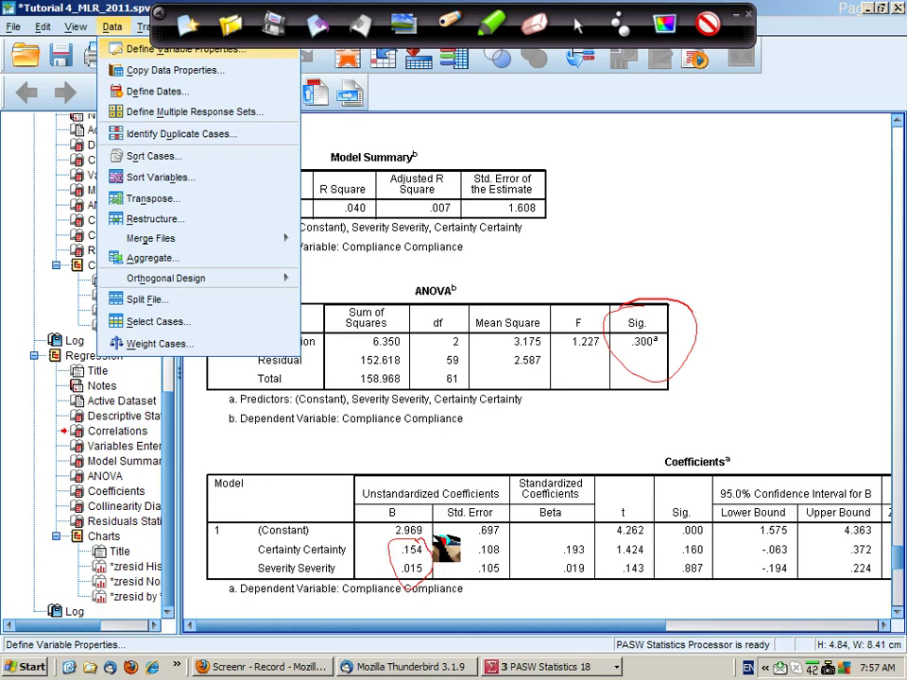
pyautogui.moveTo(592, 418)
pyautogui.mouseDown()
pyautogui.moveTo(592, 541)
pyautogui.moveTo(604, 518)
pyautogui.moveTo(558, 538)
pyautogui.moveTo(552, 583)
pyautogui.moveTo(584, 589)
pyautogui.moveTo(597, 549)
pyautogui.moveTo(575, 537)
pyautogui.moveTo(597, 565)
pyautogui.mouseUp()
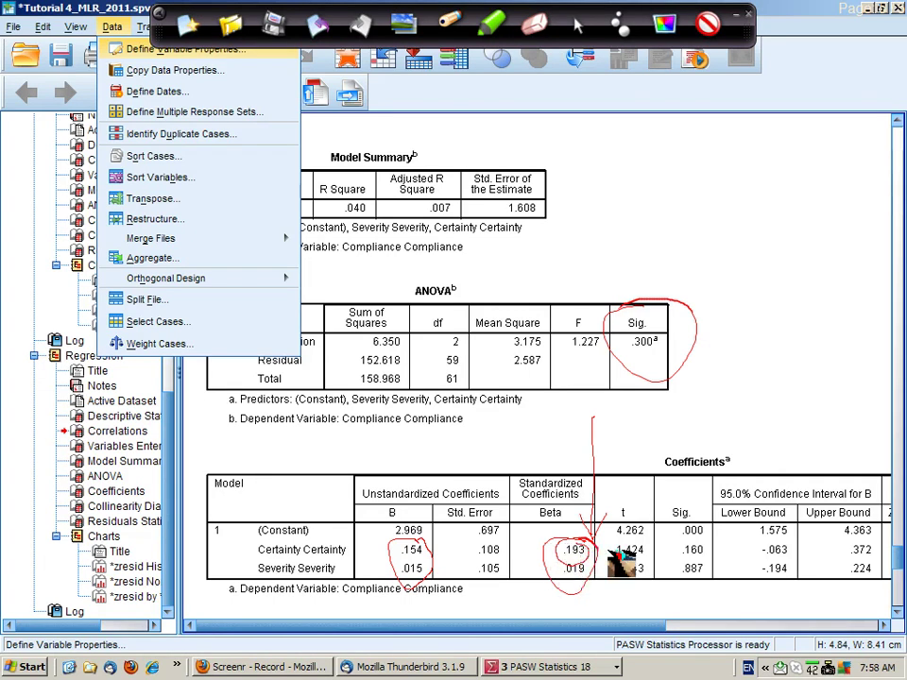
pyautogui.moveTo(700, 541)
pyautogui.mouseDown()
pyautogui.moveTo(682, 548)
pyautogui.moveTo(684, 575)
pyautogui.moveTo(713, 564)
pyautogui.moveTo(704, 580)
pyautogui.mouseUp()
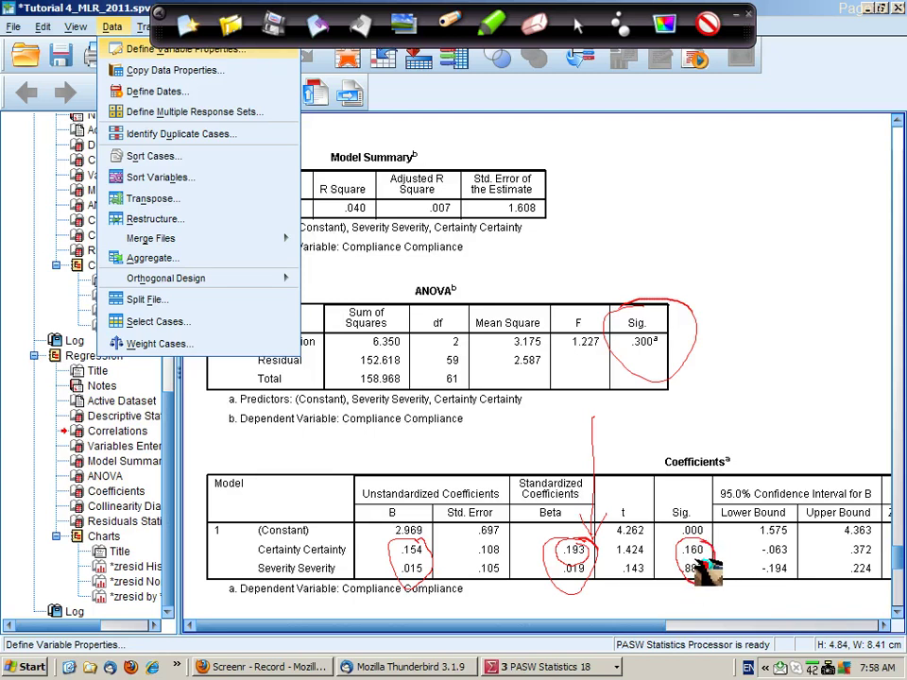
pyautogui.press('Escape')
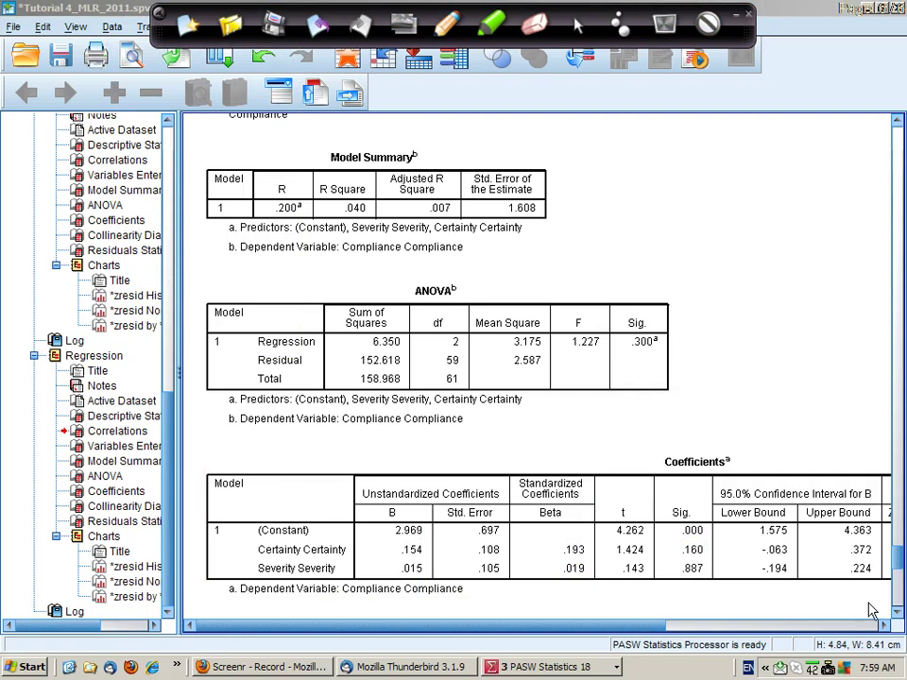
# Scroll past the histogram to the Residuals Statistics table.
pyautogui.scroll(-10, 892, 614)
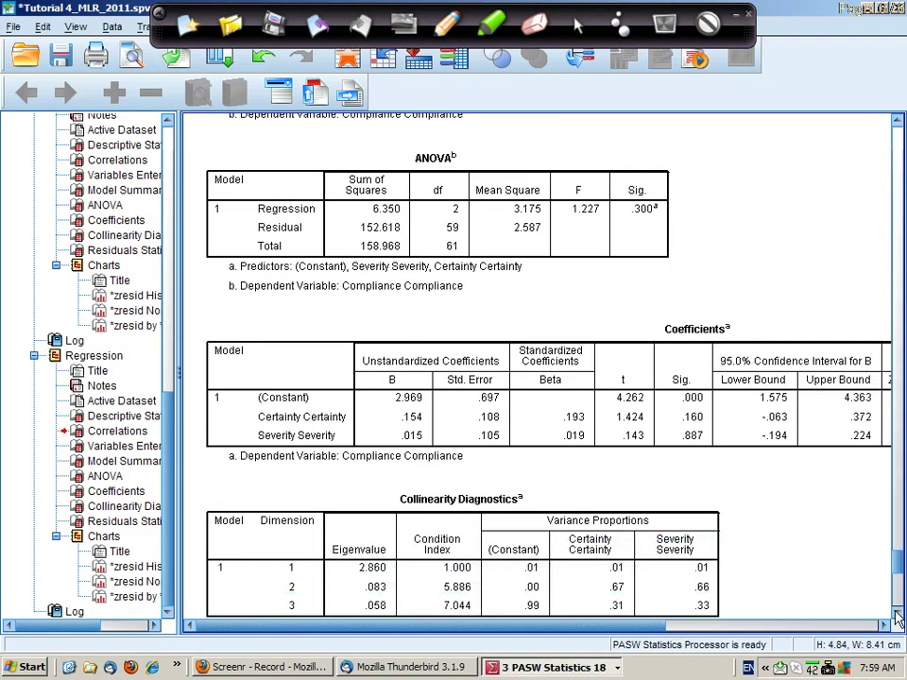
pyautogui.scroll(-5, 898, 614)
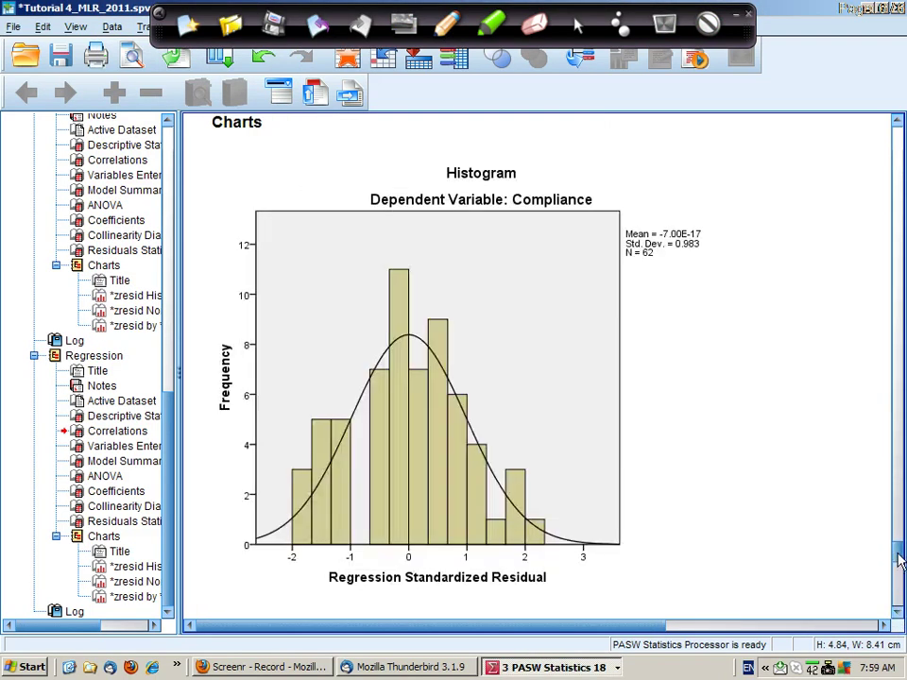
pyautogui.moveTo(897, 560); pyautogui.dragTo(898, 539)
pyautogui.scroll(-1, 898, 538)
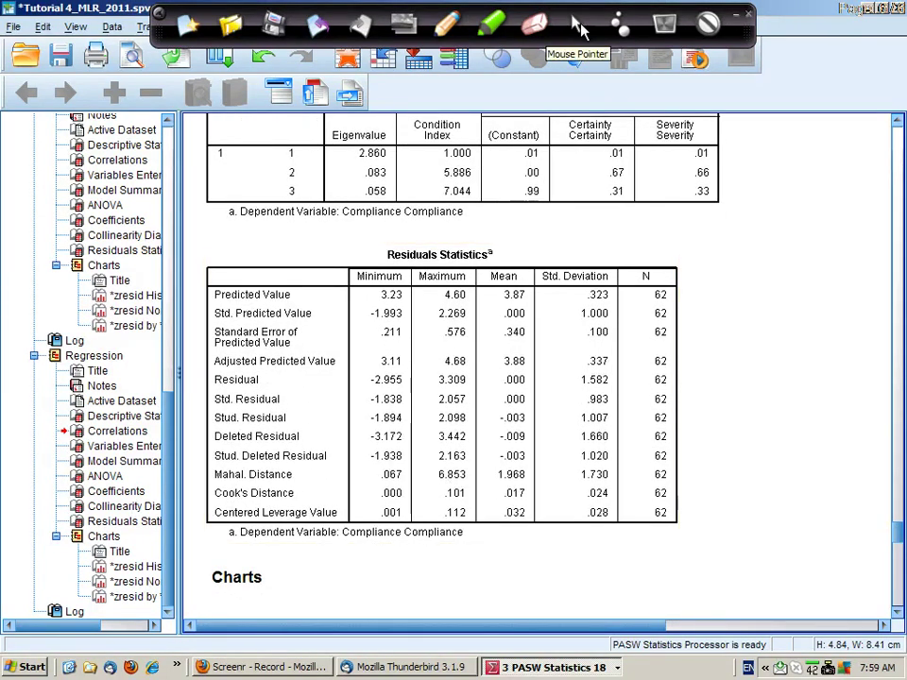
# Circle Mahal. Distance maximum 6.853 in red and handwrite 'χ²(2) = 13.8' above the table.
pyautogui.click(449, 37)
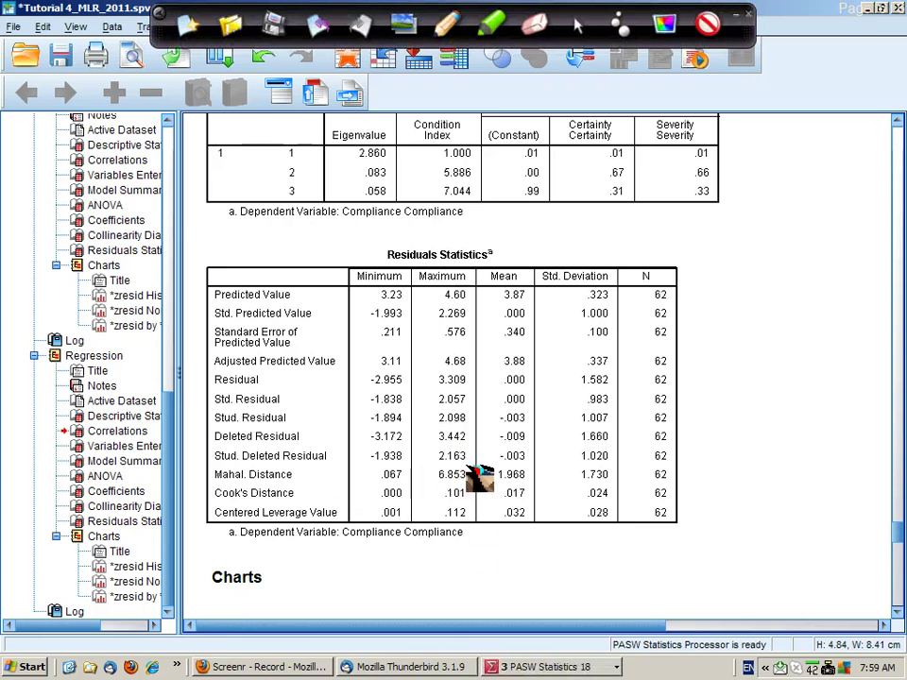
pyautogui.moveTo(477, 472)
pyautogui.mouseDown()
pyautogui.moveTo(431, 468)
pyautogui.moveTo(433, 484)
pyautogui.moveTo(467, 493)
pyautogui.mouseUp()
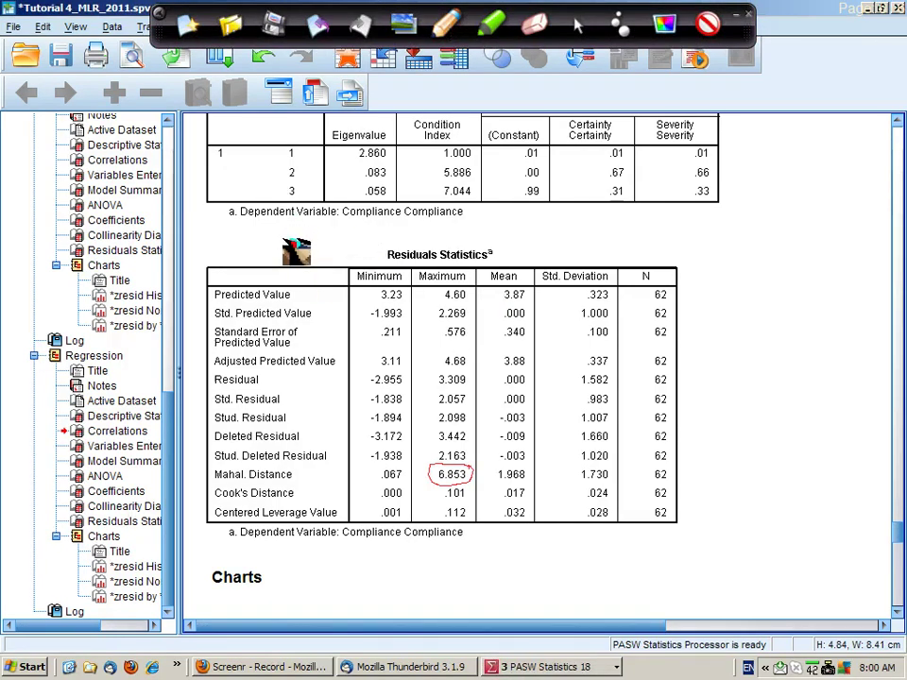
pyautogui.moveTo(266, 238); pyautogui.dragTo(310, 274)
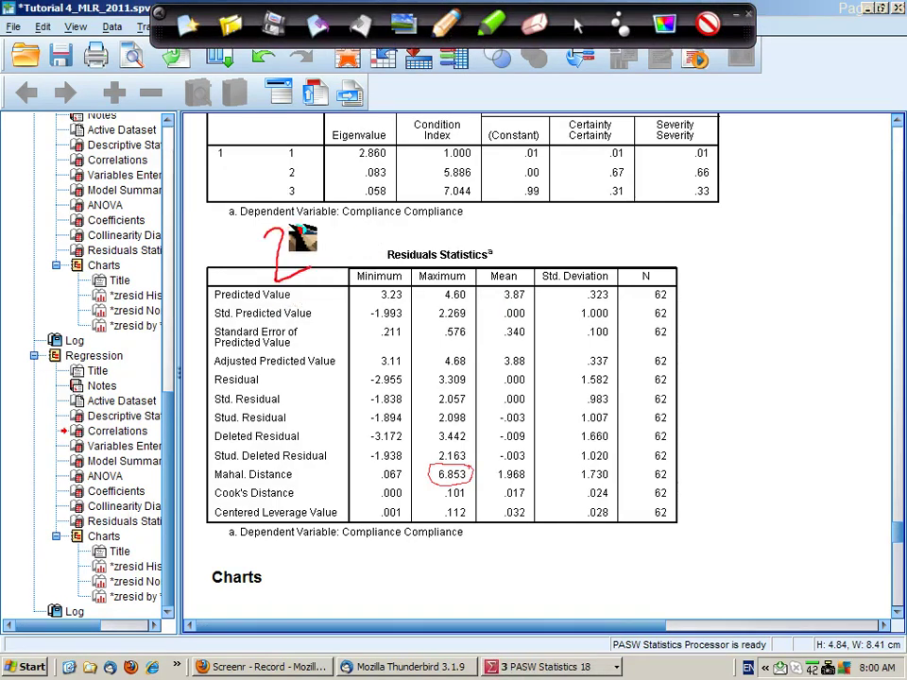
pyautogui.moveTo(300, 223); pyautogui.dragTo(274, 295)
pyautogui.moveTo(308, 228); pyautogui.dragTo(359, 276)
pyautogui.moveTo(365, 225); pyautogui.dragTo(382, 257)
pyautogui.moveTo(395, 203)
pyautogui.mouseDown()
pyautogui.moveTo(408, 273)
pyautogui.moveTo(456, 228)
pyautogui.mouseUp()
pyautogui.moveTo(435, 240); pyautogui.dragTo(508, 248)
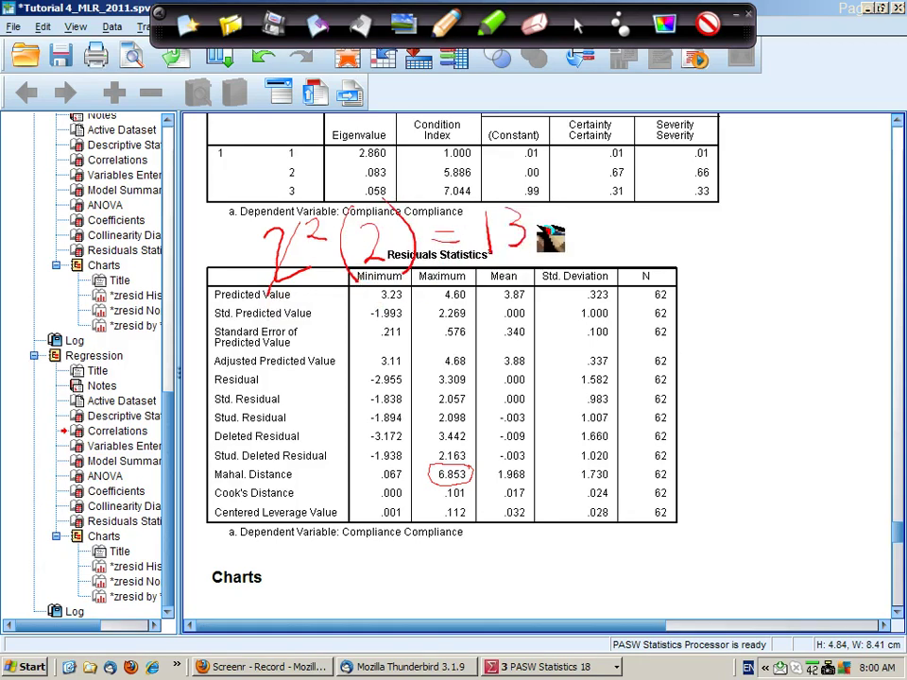
pyautogui.click(540, 227)
pyautogui.moveTo(578, 209)
pyautogui.mouseDown()
pyautogui.moveTo(584, 249)
pyautogui.moveTo(569, 206)
pyautogui.mouseUp()
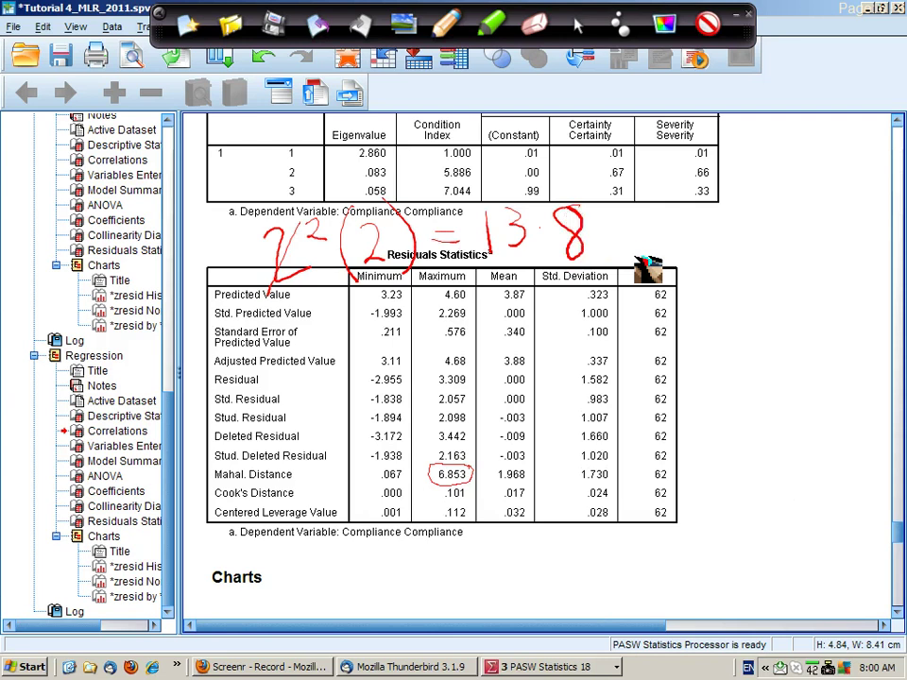